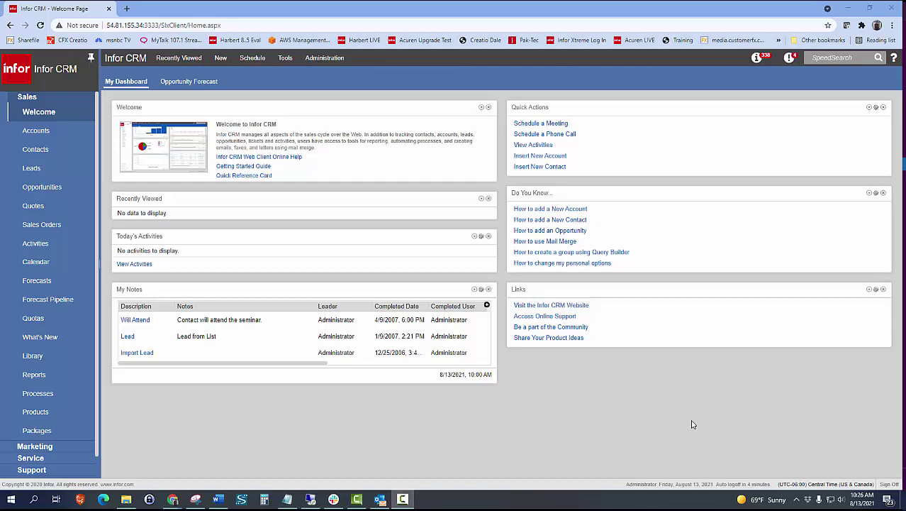
Step: Switch to the Remote Desktop session and accept the SpeedSearch Service configuration for SERVER with the SLX_EVAL connection
click(309, 499)
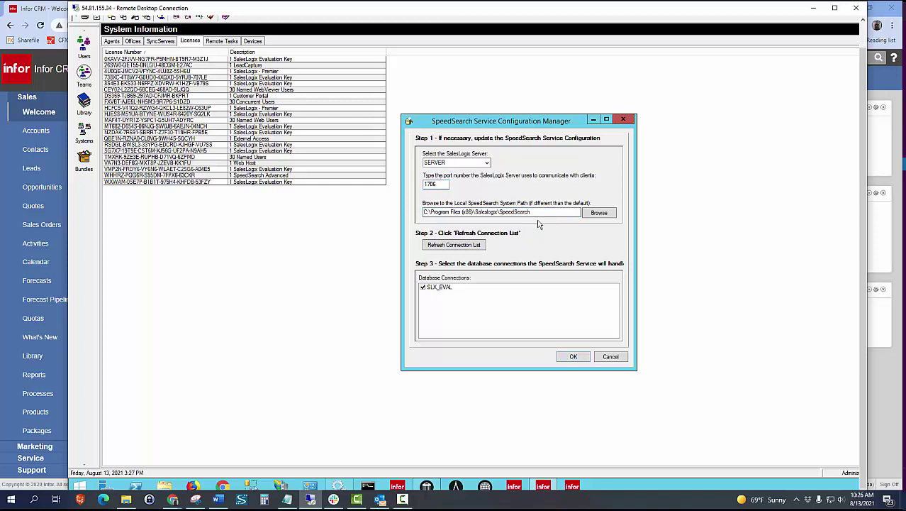
click(574, 356)
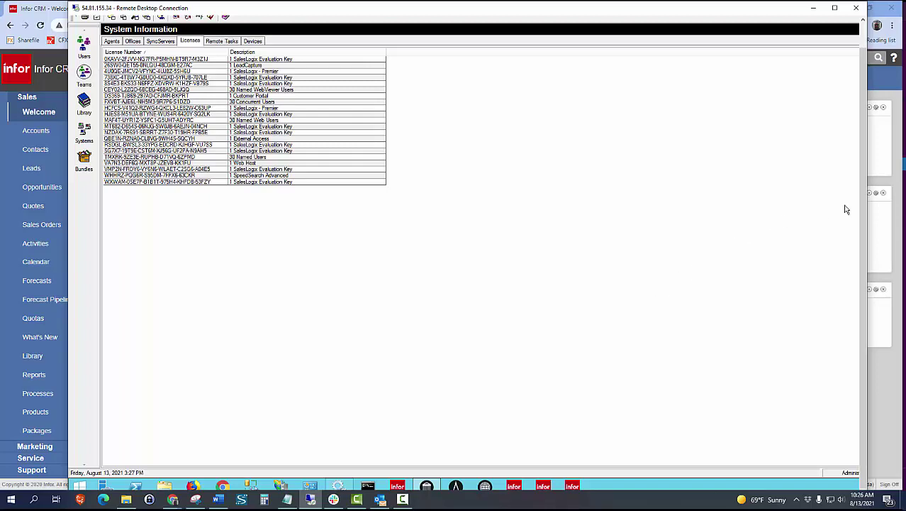
Step: Review the list of SpeedSearch indexes in Administrator, select the Attachment index, and close the list
drag(863, 227, 866, 195)
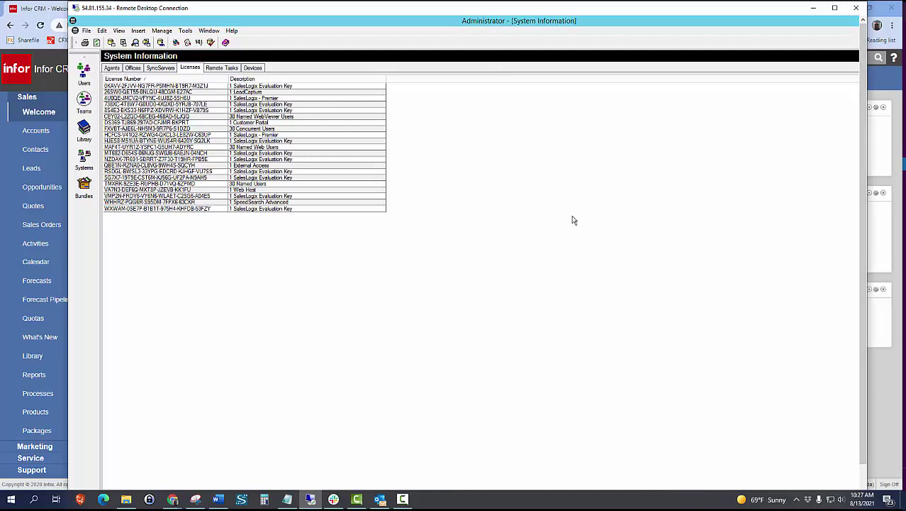
click(162, 31)
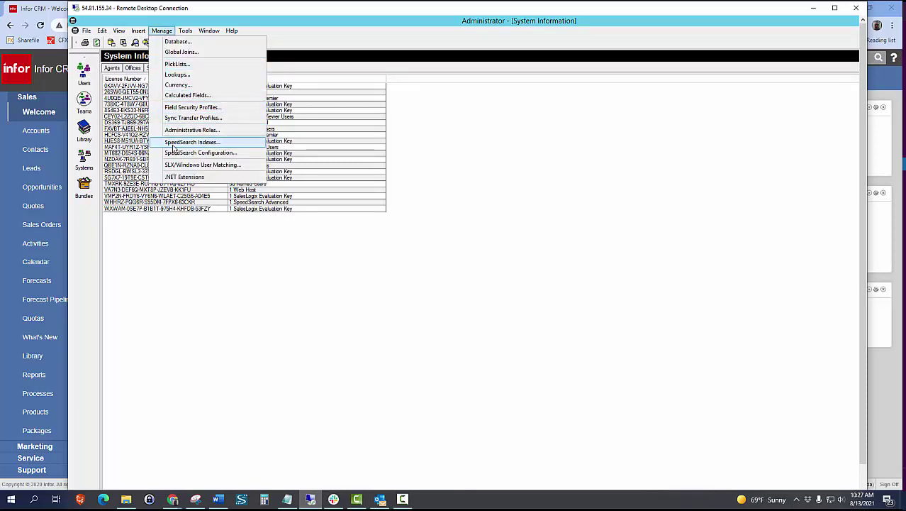
click(196, 144)
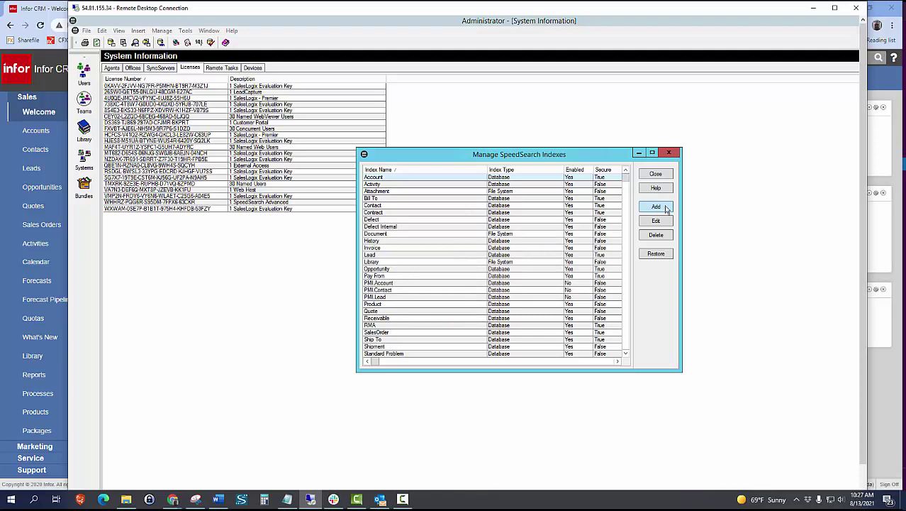
click(428, 196)
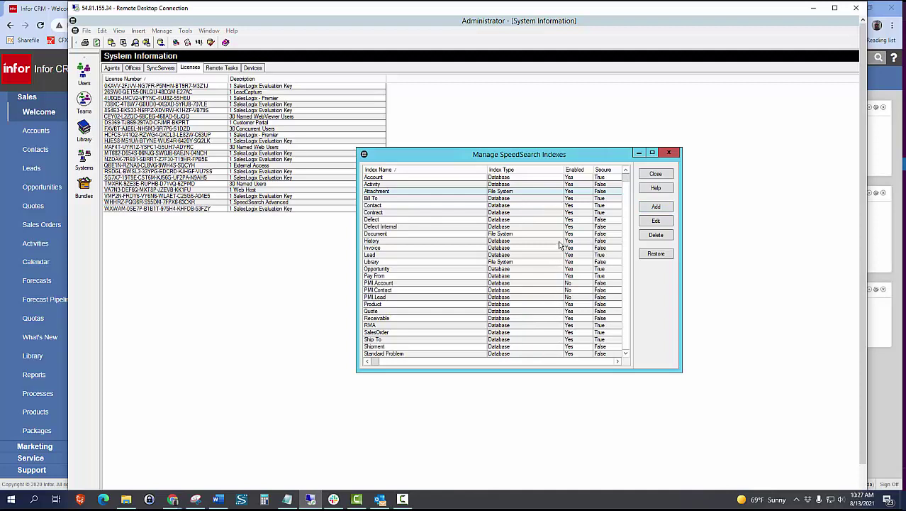
click(662, 176)
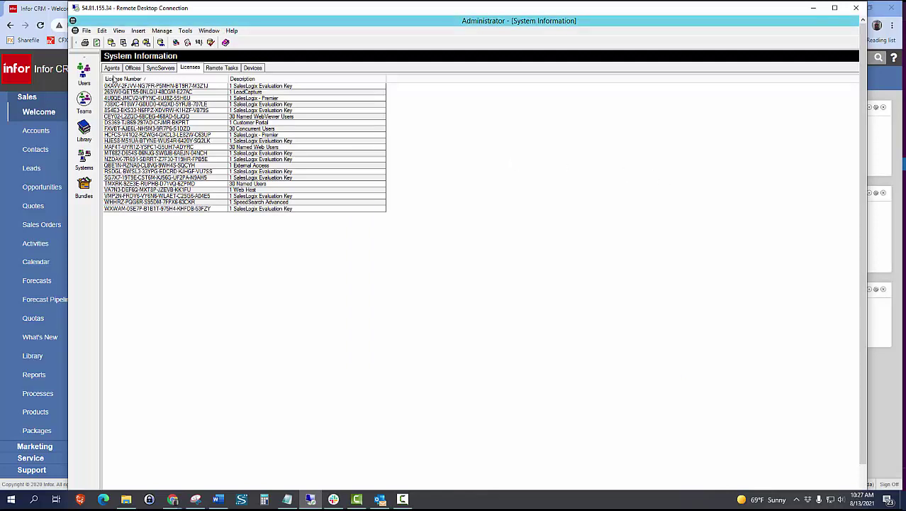
Step: Review the SpeedSearch configuration's index build schedules, including the Account incremental schedule and the Attachment full build log, without saving changes
click(162, 31)
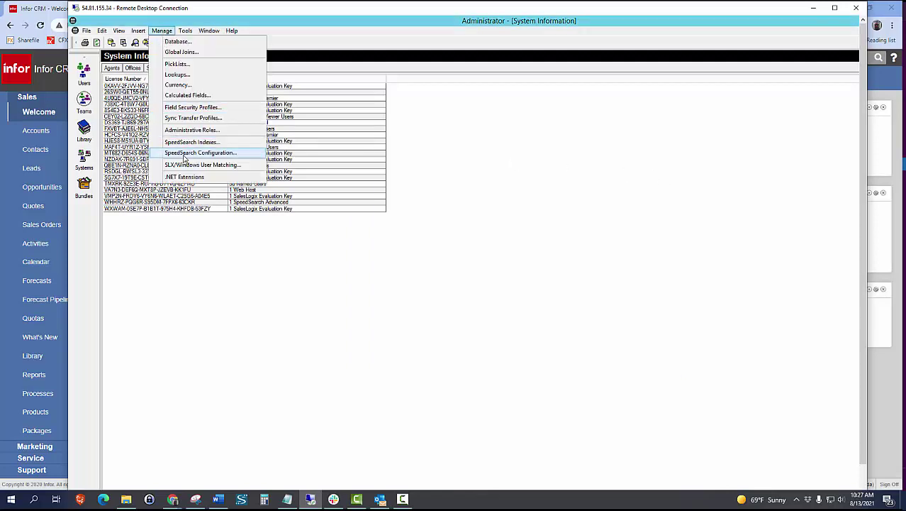
click(184, 154)
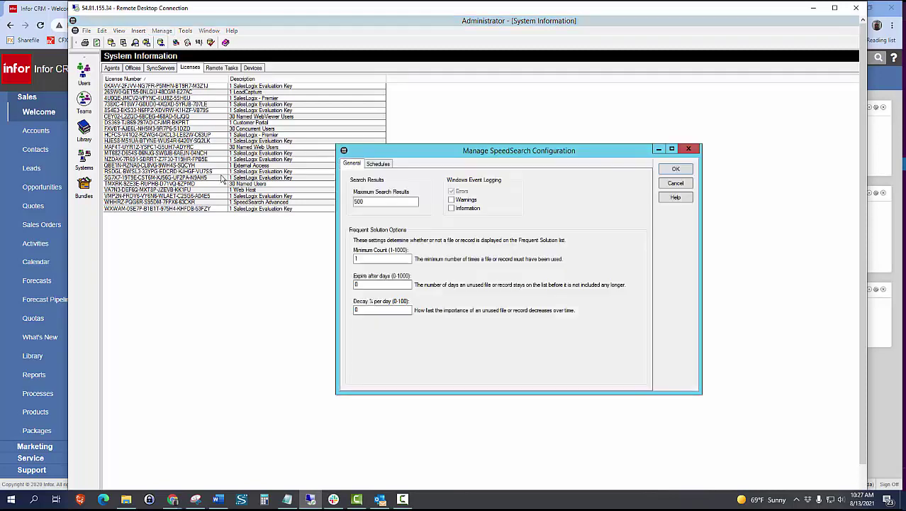
click(375, 165)
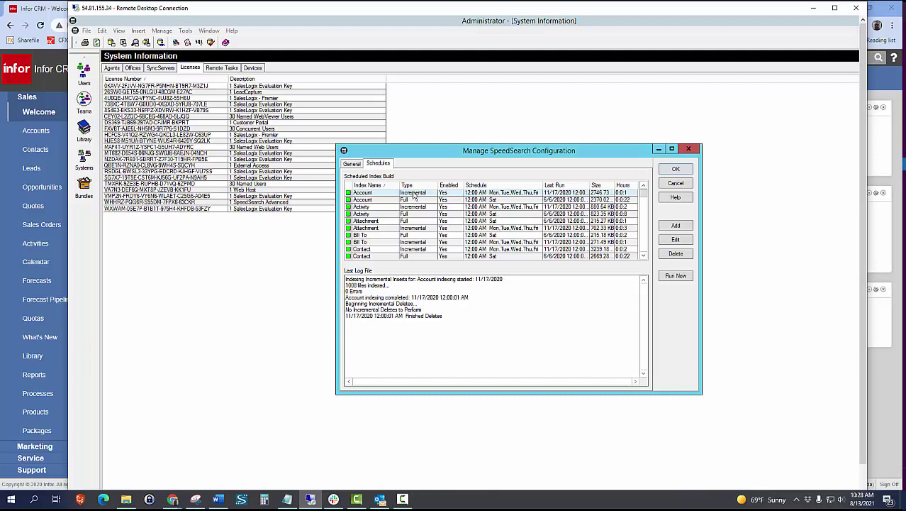
click(676, 239)
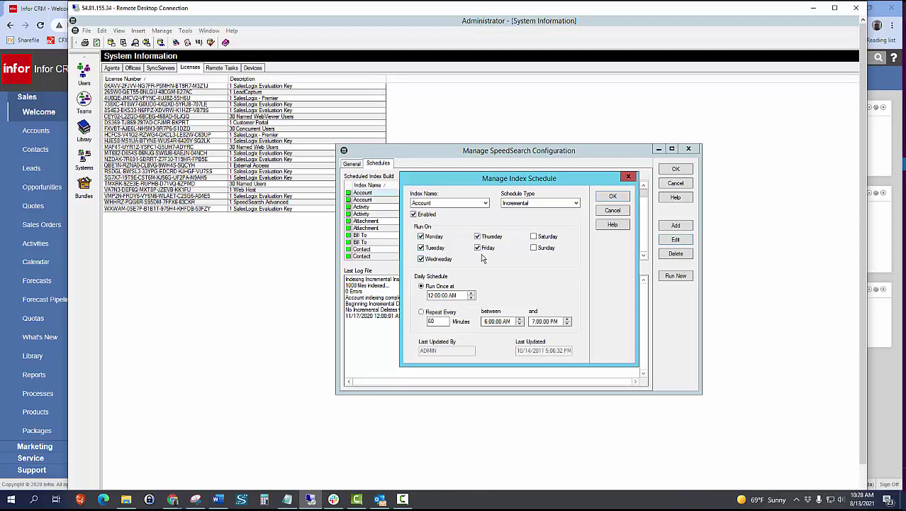
click(613, 211)
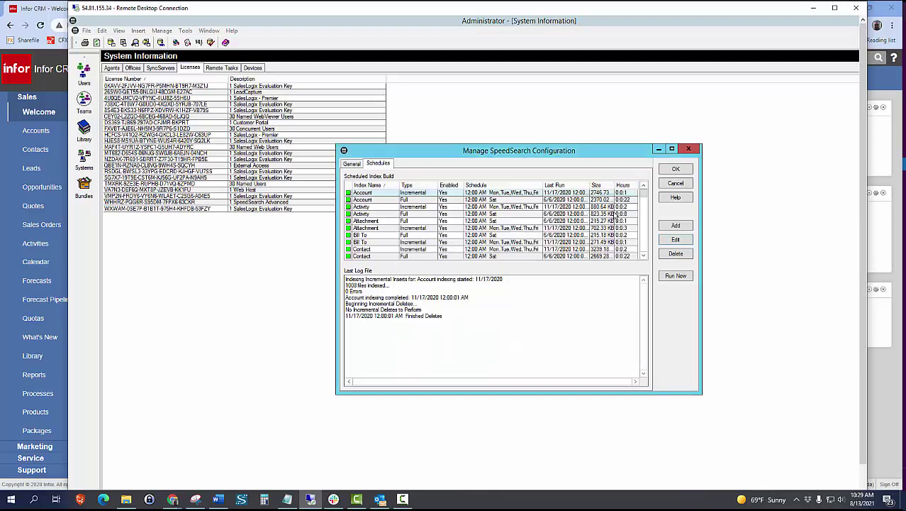
click(369, 221)
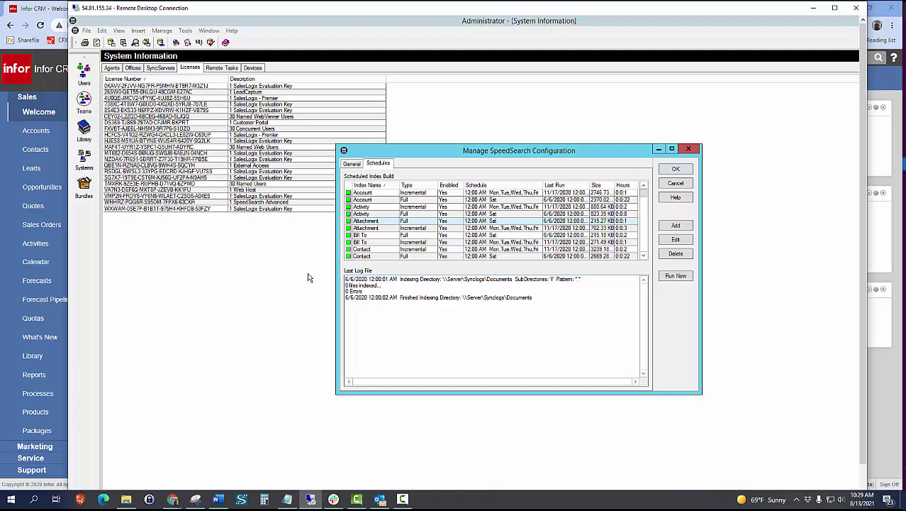
click(676, 184)
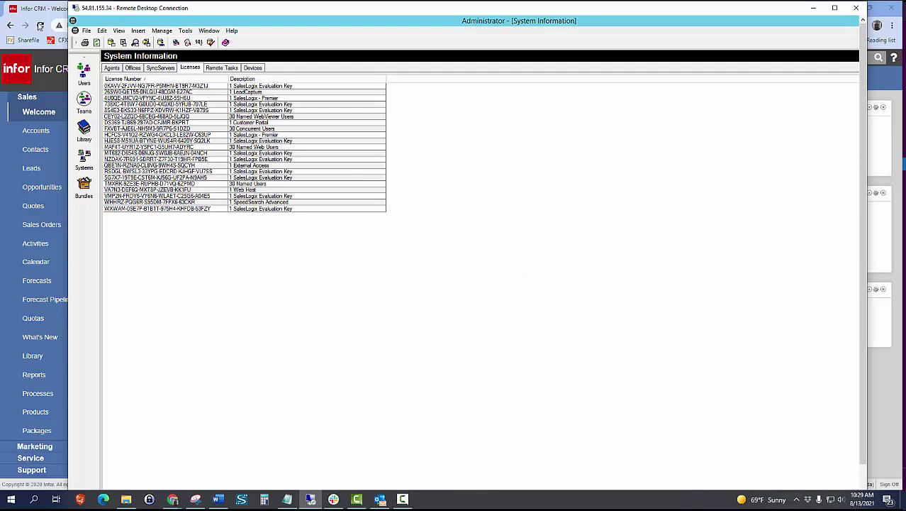
Step: Switch back to the Infor CRM web client and run a SpeedSearch for "Next Steps"
click(32, 25)
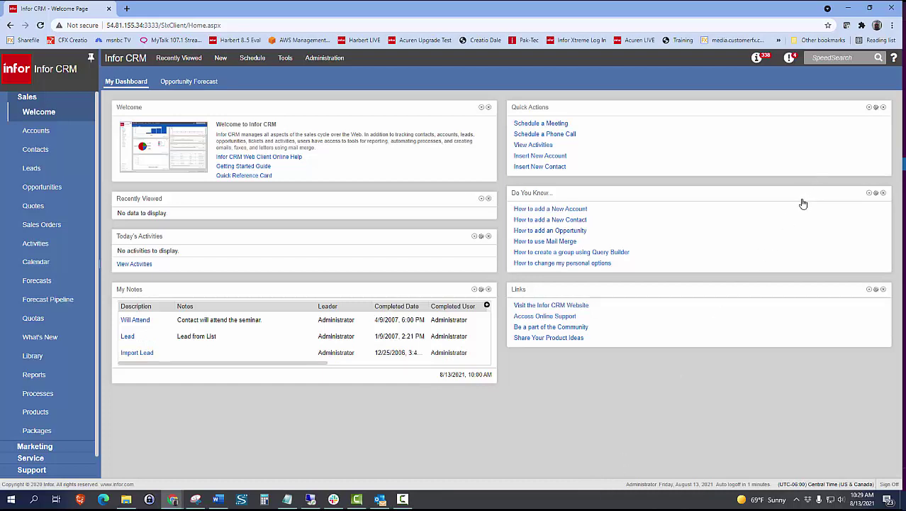
click(839, 59)
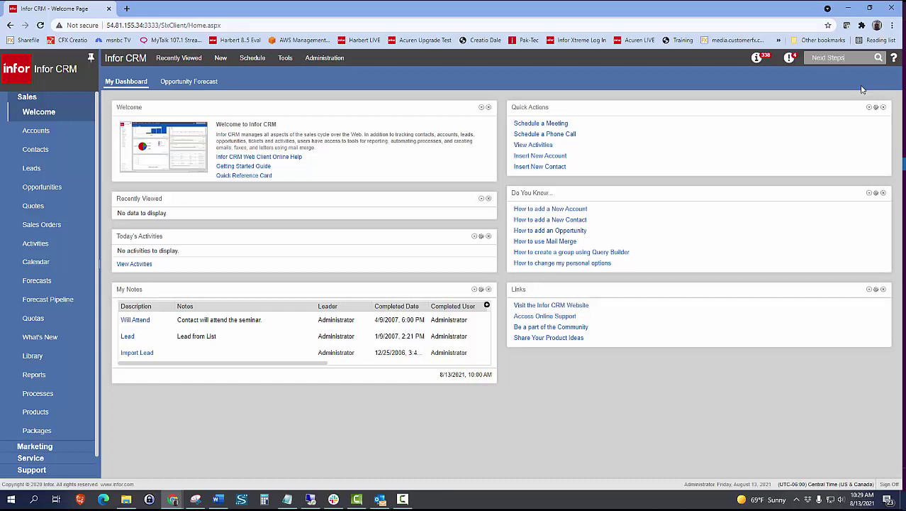
key(Return)
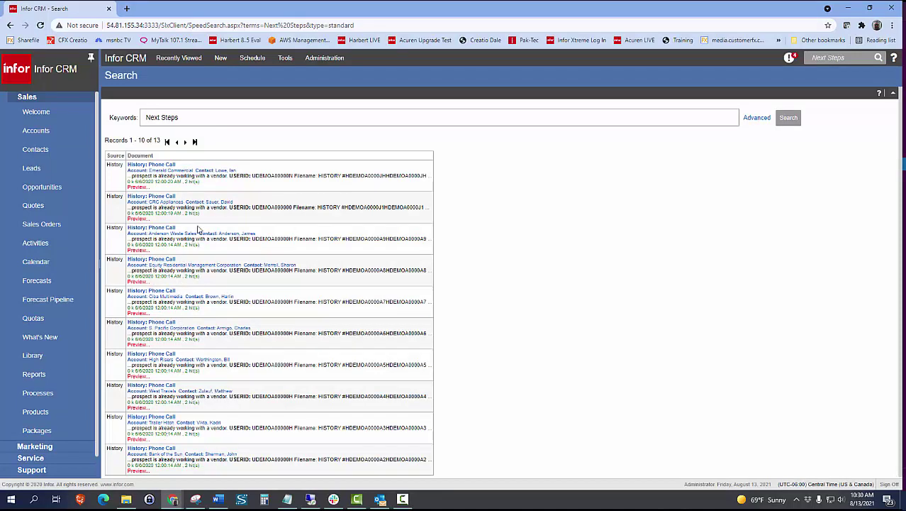
Step: Run an advanced search matching all words across History, Account, Activity, Attachment, Bill To, Contact, Contract and Defect
click(757, 119)
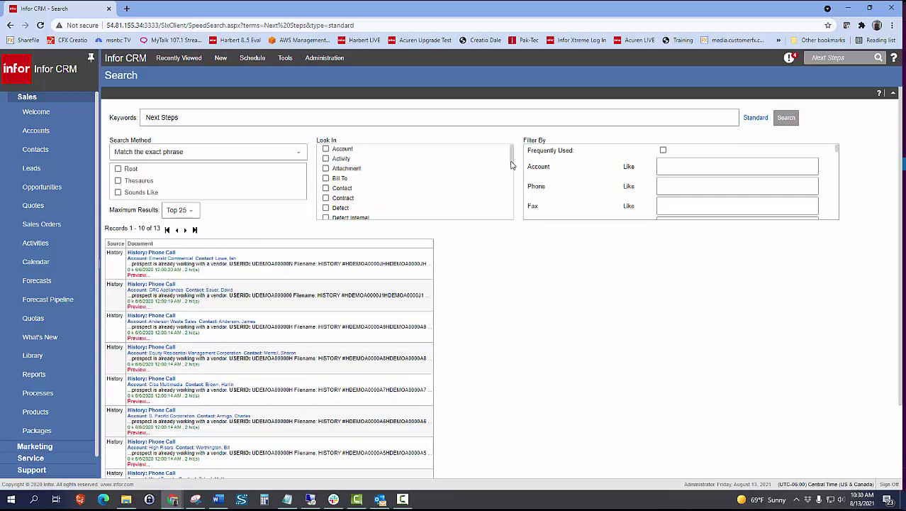
drag(512, 164, 512, 184)
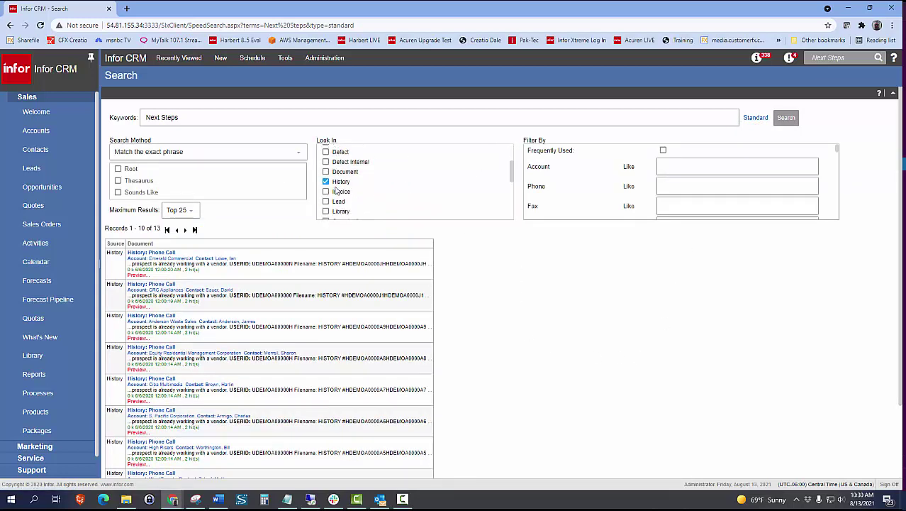
click(326, 182)
drag(514, 176, 518, 150)
click(326, 149)
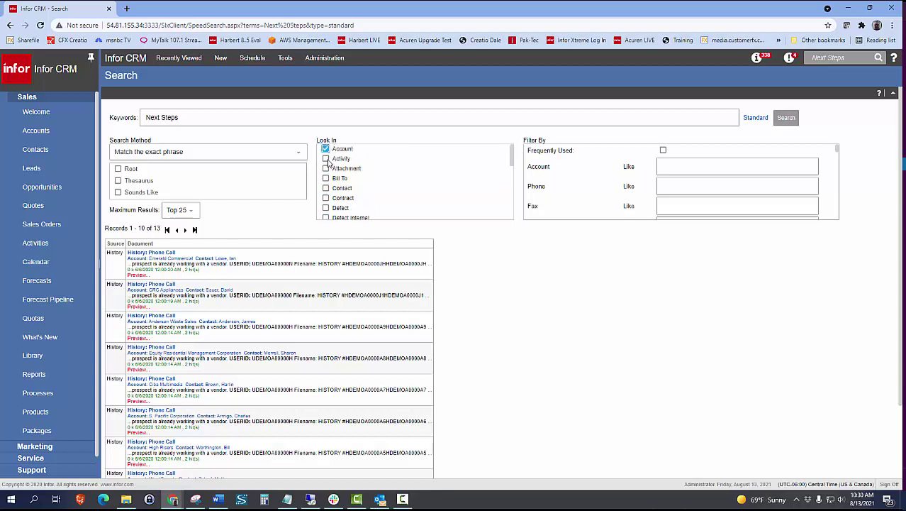
click(326, 158)
click(326, 169)
click(326, 178)
click(325, 188)
click(325, 198)
click(325, 208)
click(785, 118)
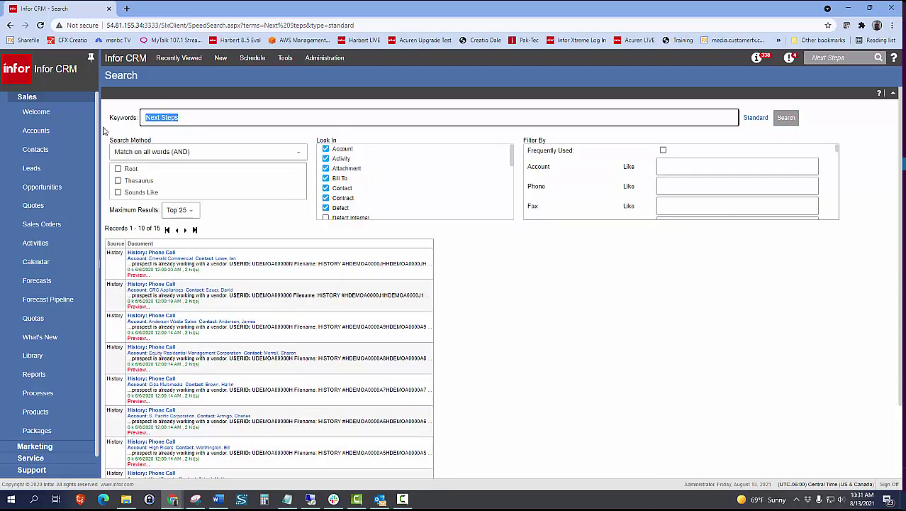
Step: Replace the search keywords with "prospect is already" and run the search
text(Porospect is already)
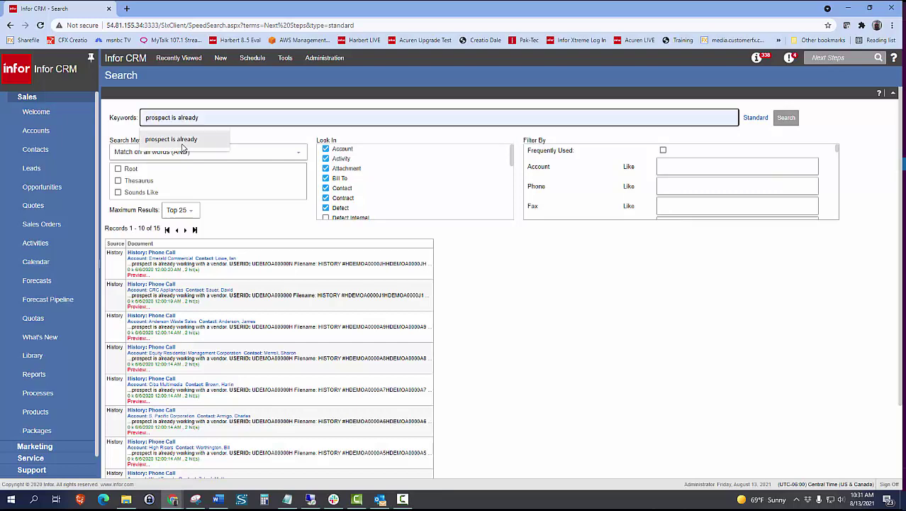
click(183, 146)
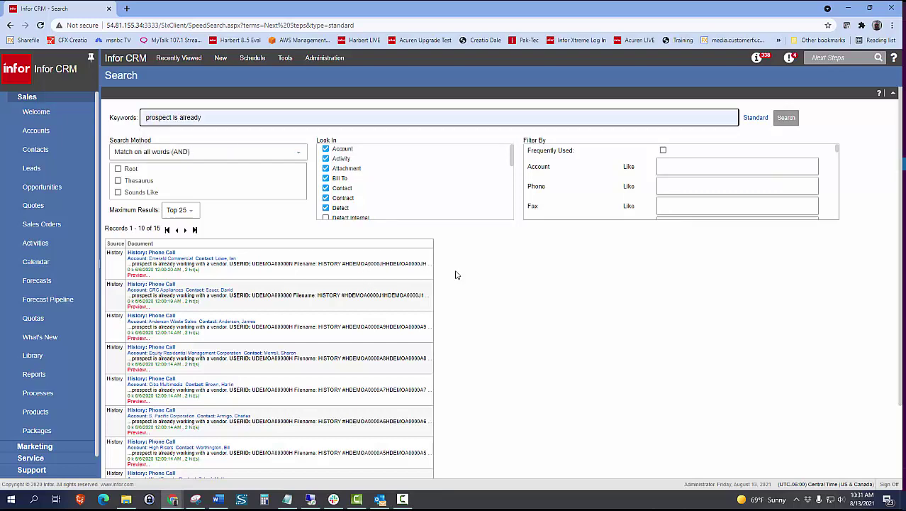
click(786, 118)
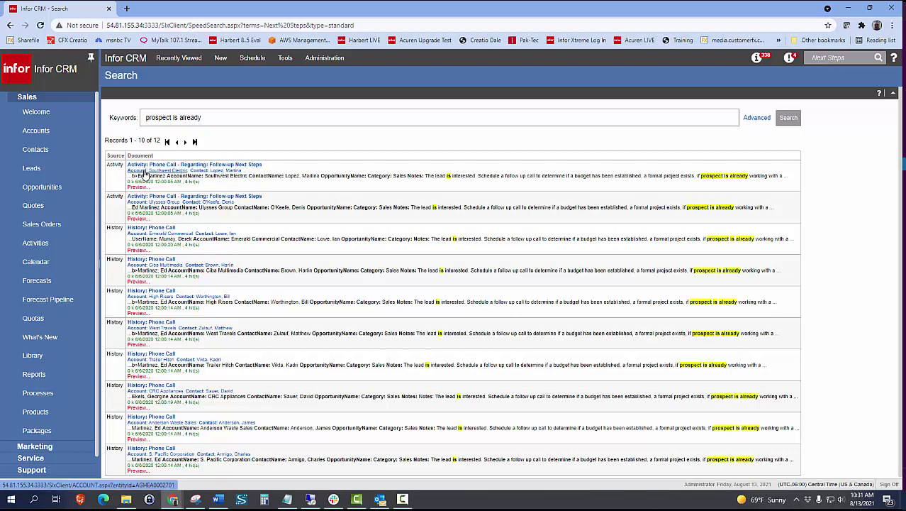
Step: Open the contact of the first search result and read the full text of its activity and both notes/history entries
click(222, 173)
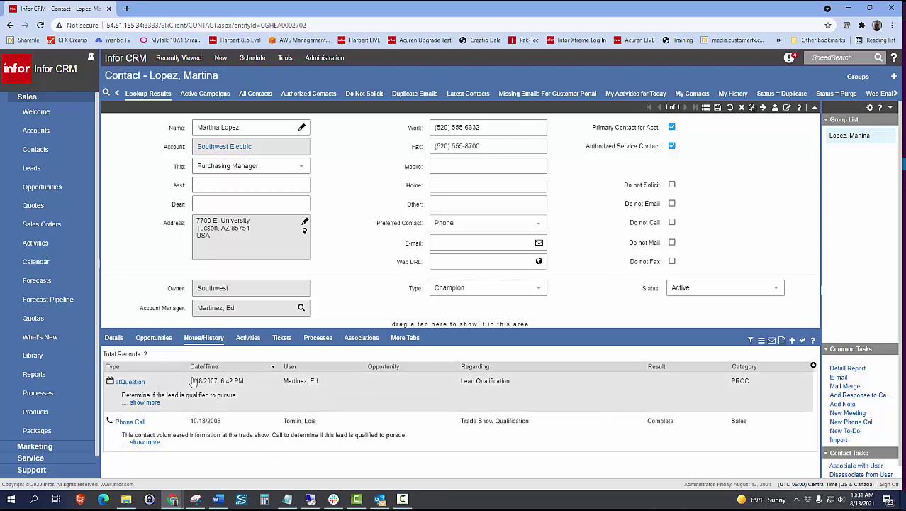
click(249, 339)
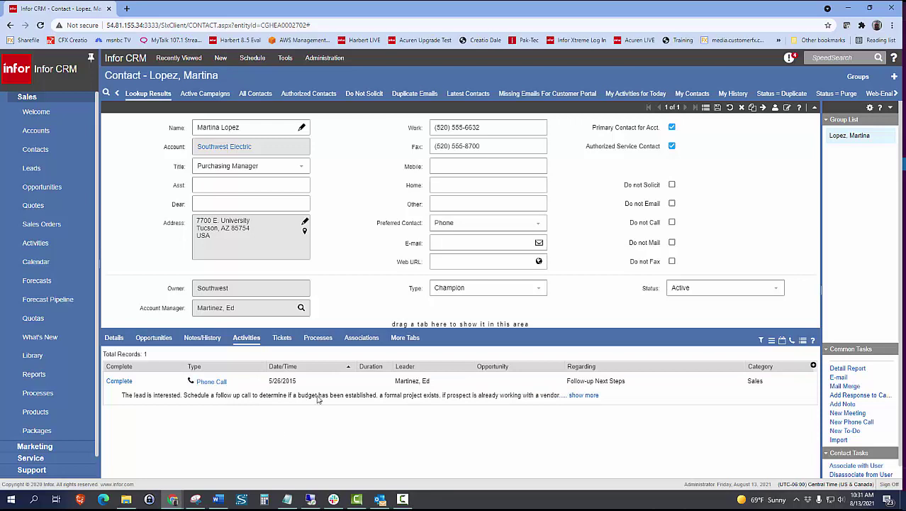
click(582, 395)
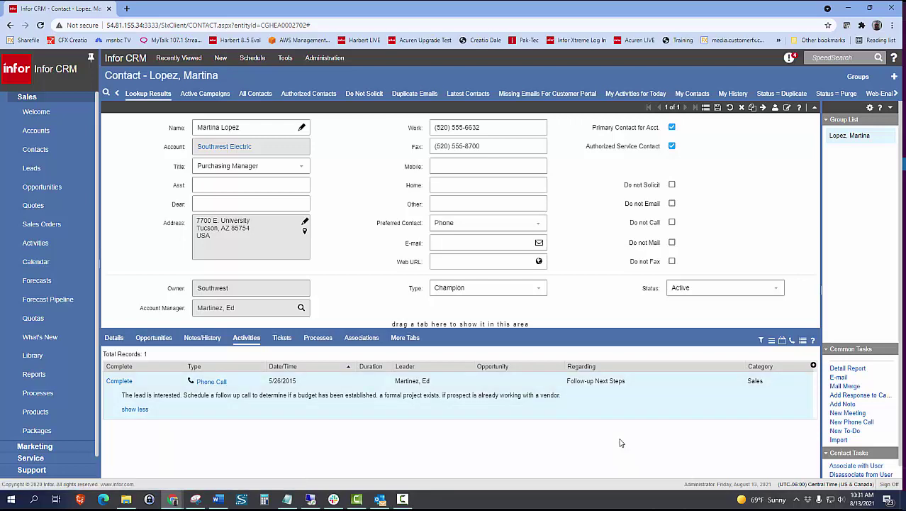
click(203, 338)
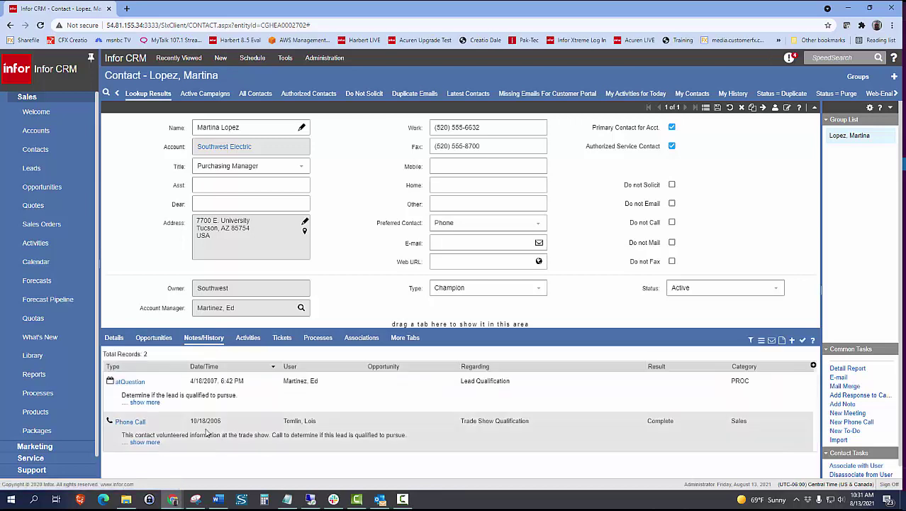
click(145, 403)
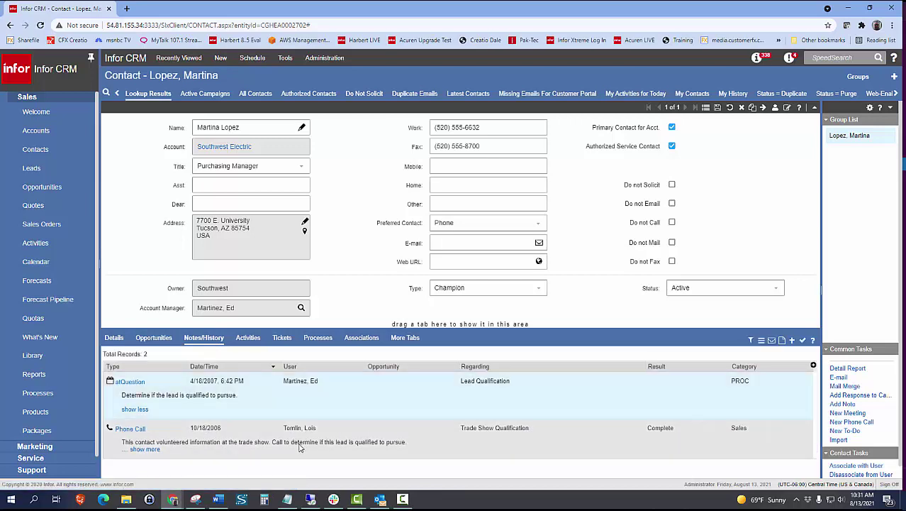
click(146, 450)
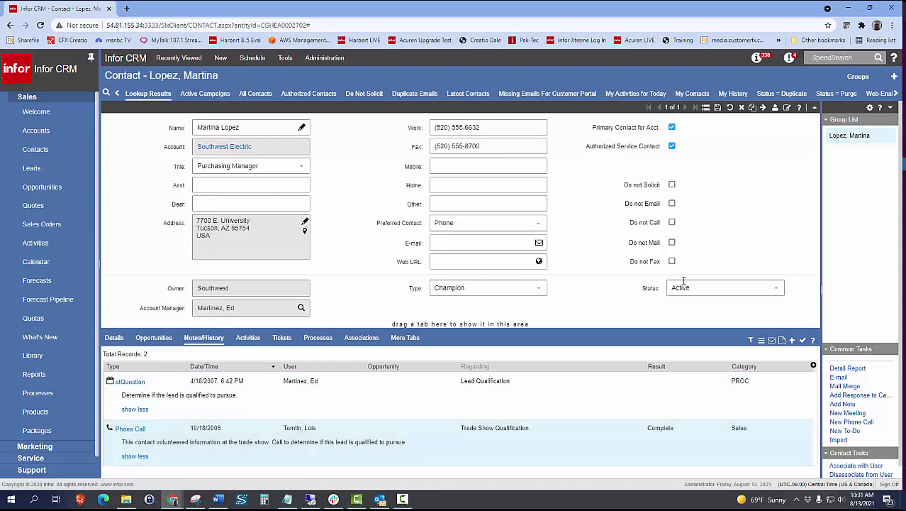
Step: Run a SpeedSearch for "Prospect is already" and highlight the matching text in the first two results
click(849, 59)
text(y)
key(Return)
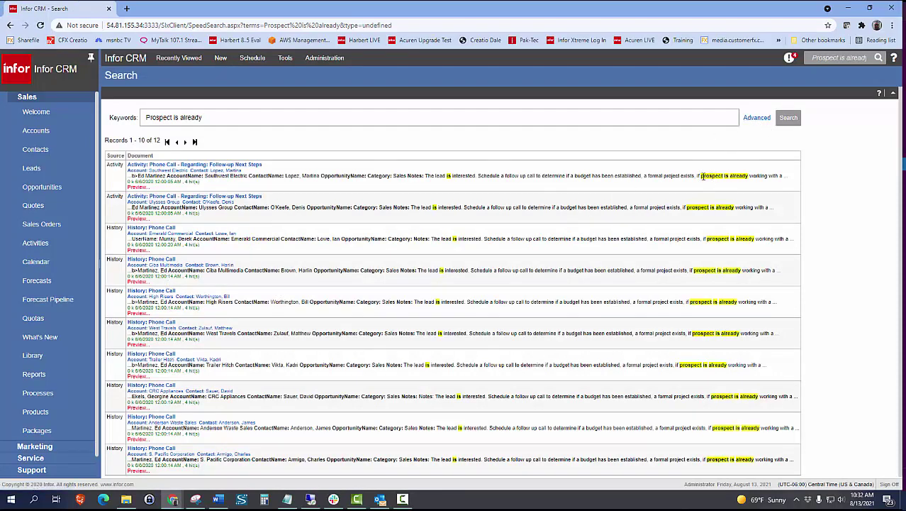
drag(706, 177, 741, 184)
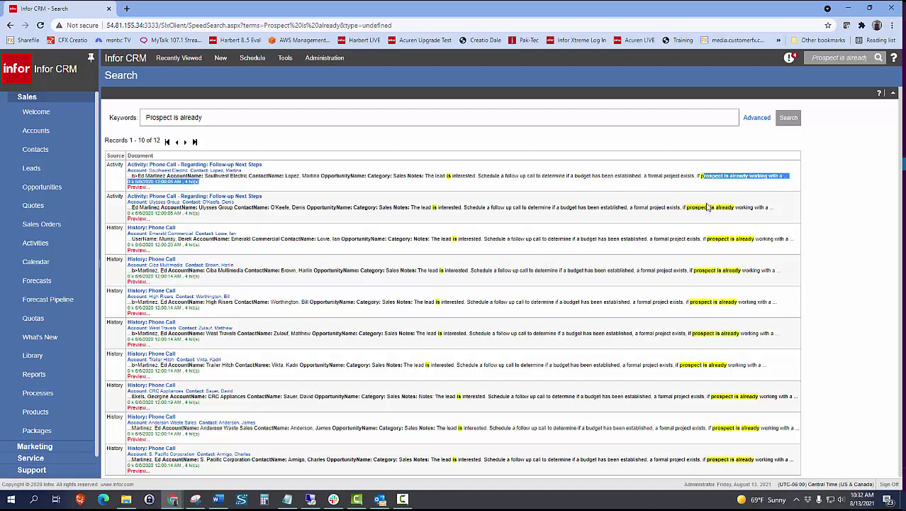
triple_click(722, 214)
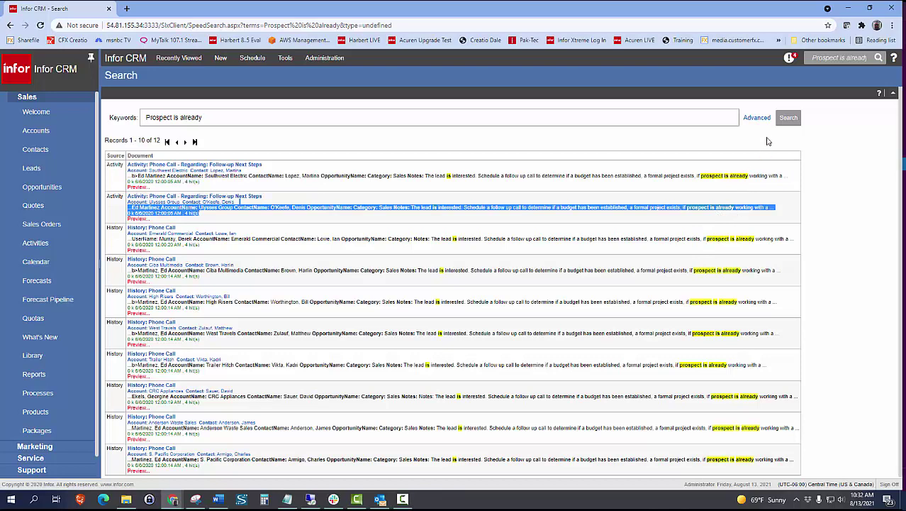
Step: Show the advanced search options and review the available search methods, keeping Match on all words (AND)
click(756, 118)
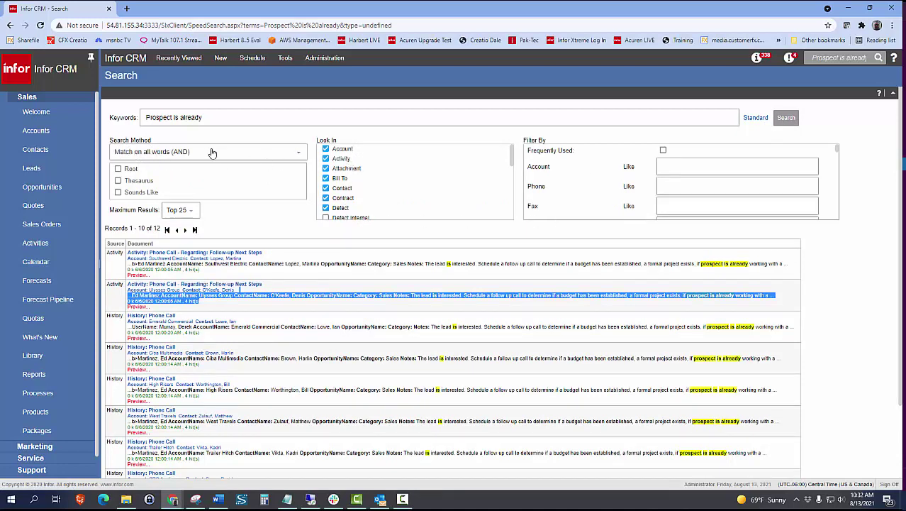
click(301, 152)
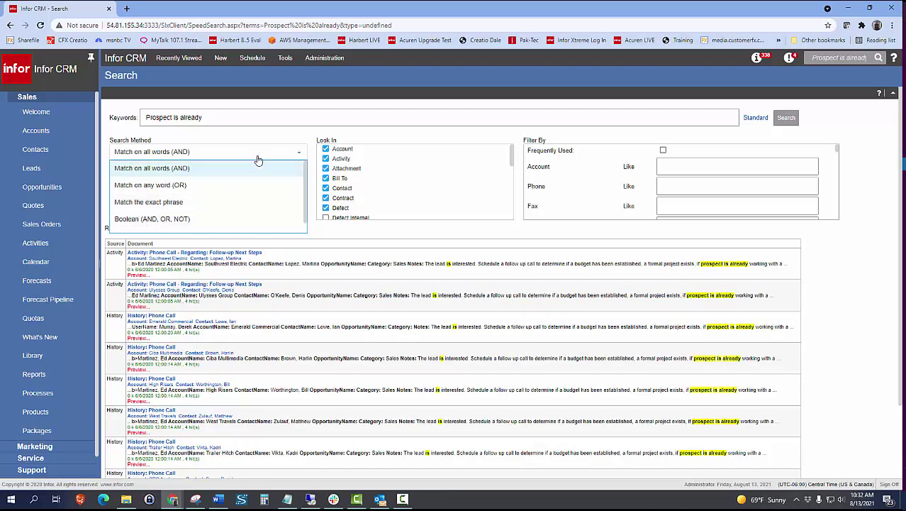
click(228, 153)
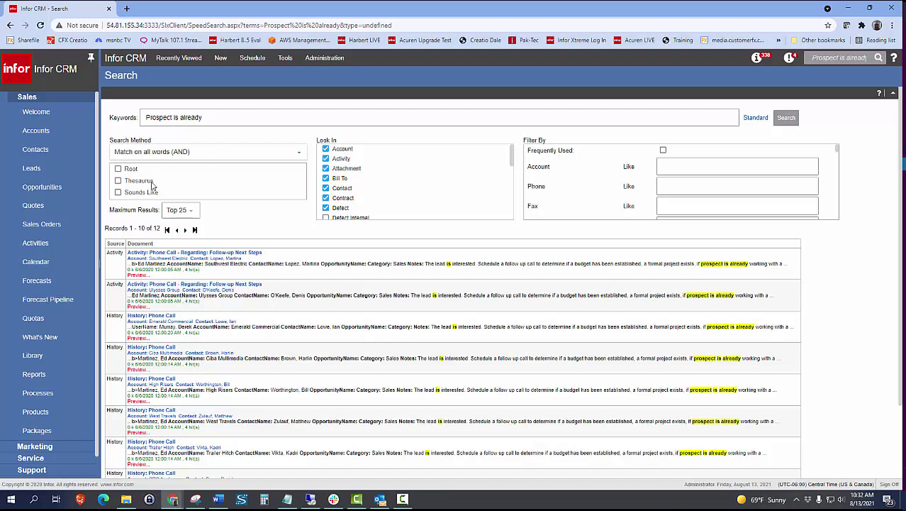
Step: Open the Searching for Information help topic, highlight the Match on all words (AND) description, and return to the CRM search page
click(879, 95)
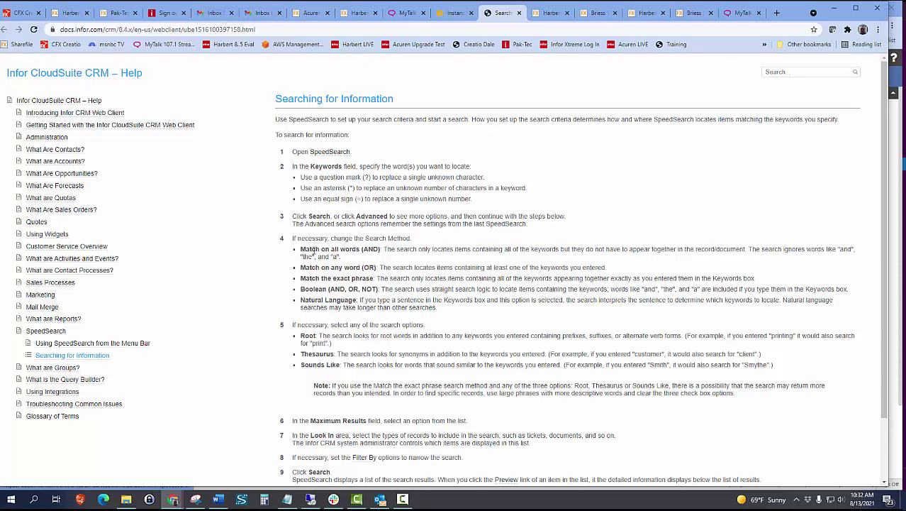
triple_click(312, 250)
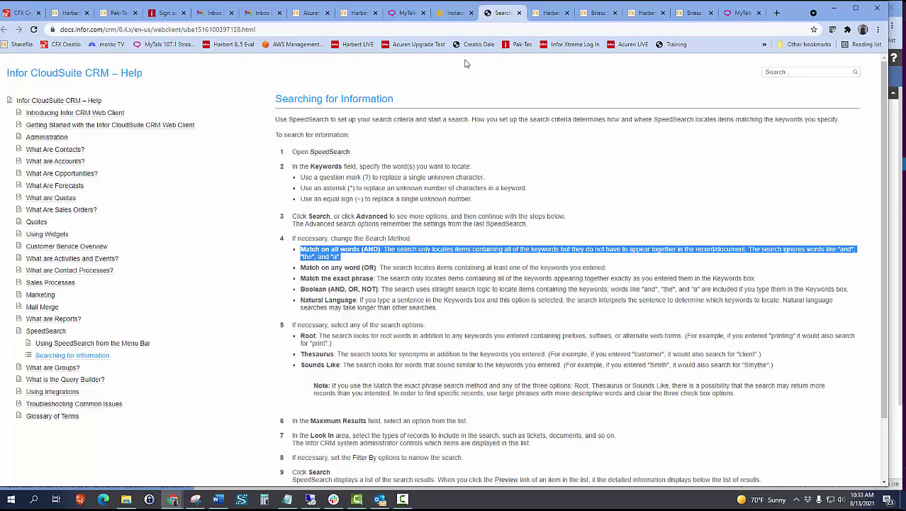
click(165, 12)
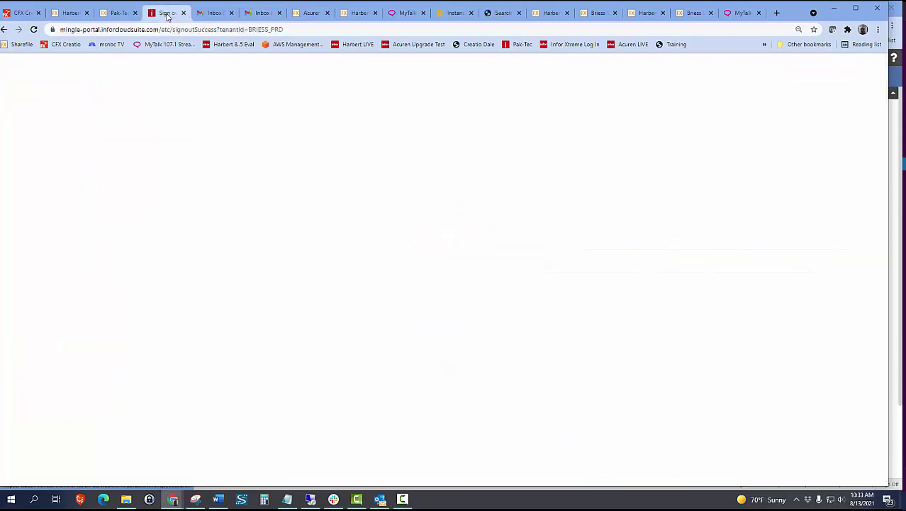
click(501, 13)
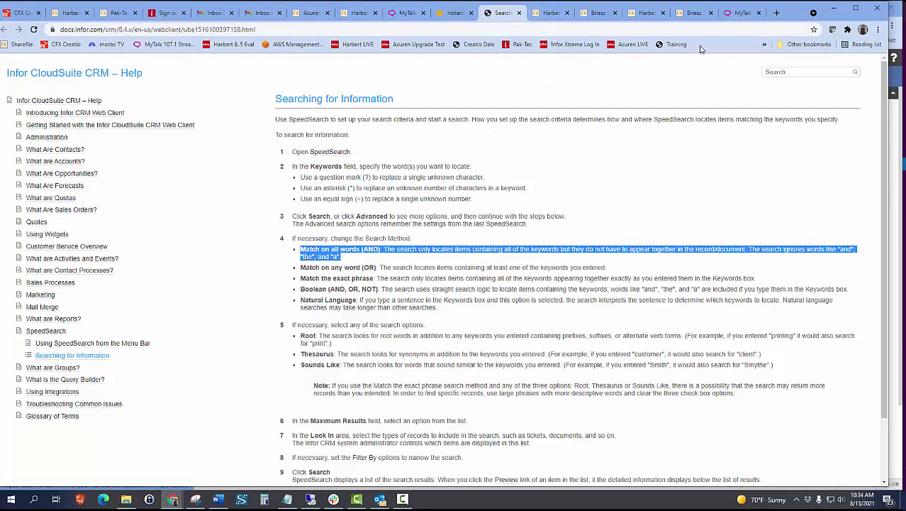
click(834, 7)
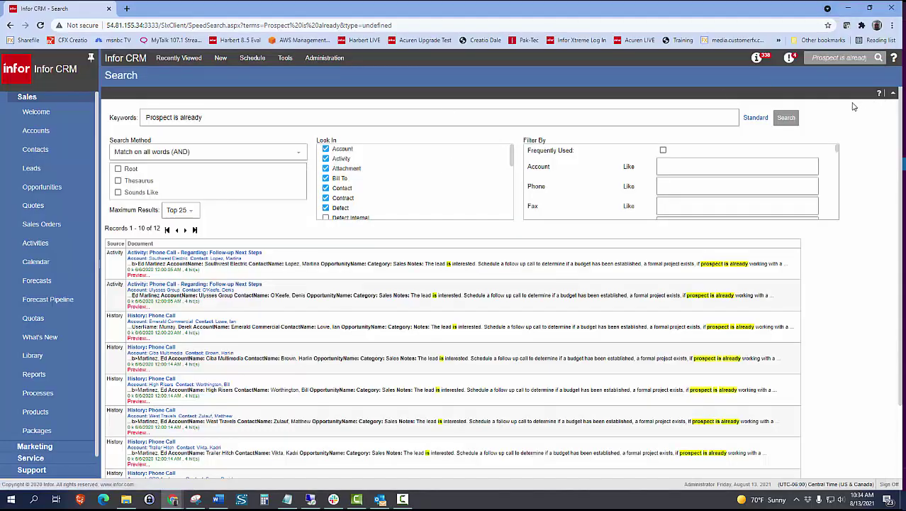
Step: Limit the search to Account, Contact and History records by excluding Activity, Attachment, Bill To, Contract and Defect
click(325, 158)
click(325, 168)
click(326, 178)
click(326, 188)
click(326, 188)
click(326, 198)
click(326, 208)
scroll(437, 204, down, 10)
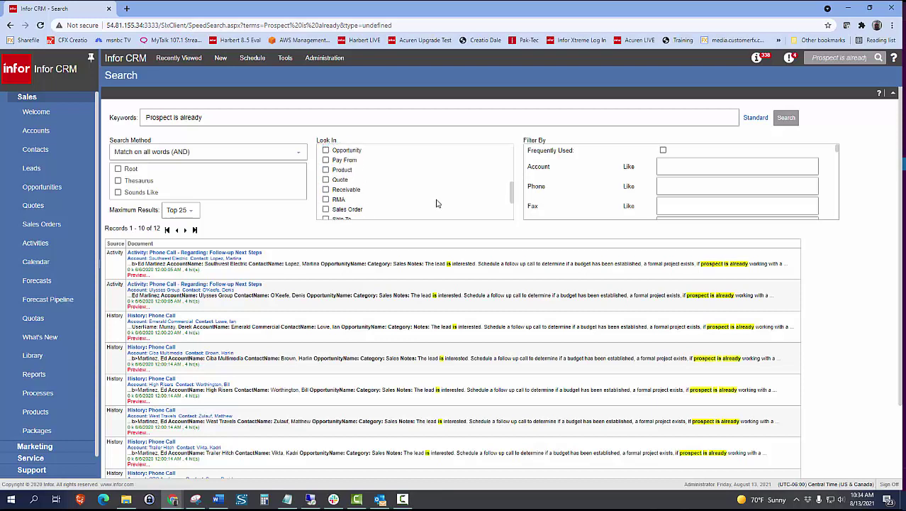
scroll(437, 204, up, 6)
scroll(437, 203, up, 3)
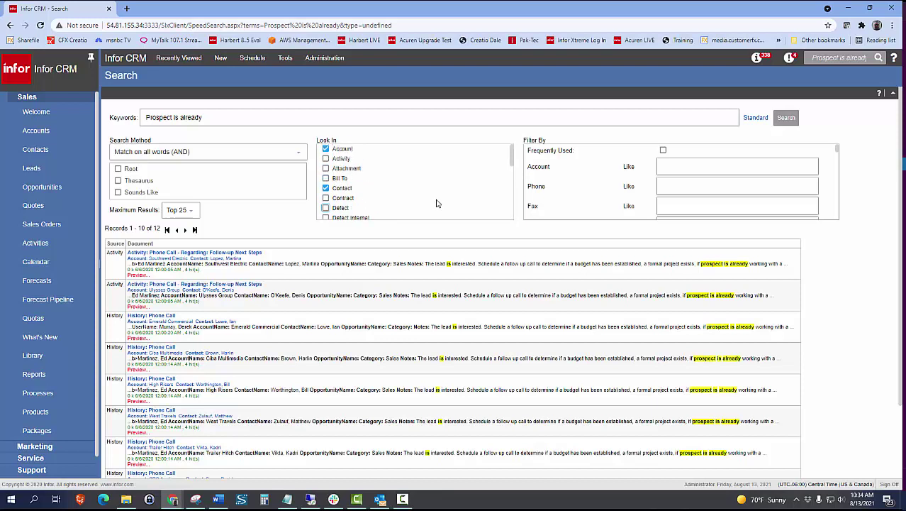
scroll(437, 204, down, 5)
scroll(436, 203, up, 5)
scroll(419, 170, down, 5)
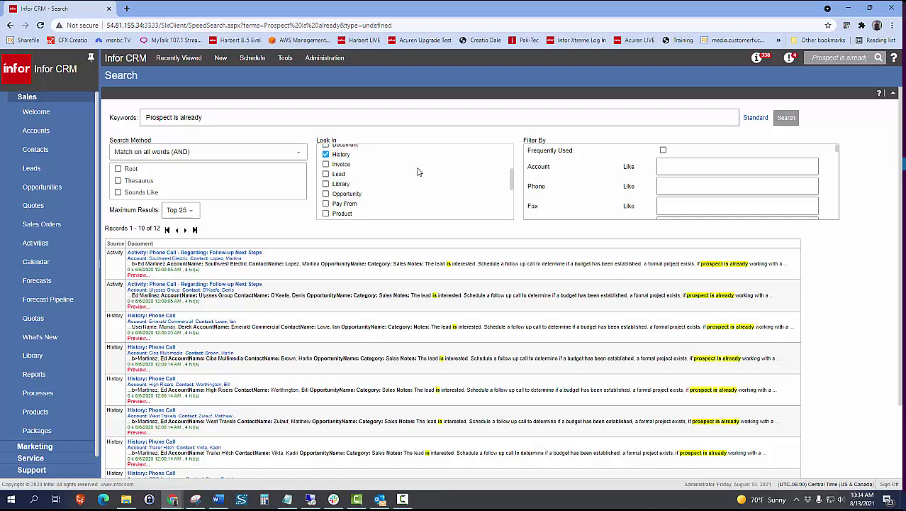
scroll(414, 182, up, 2)
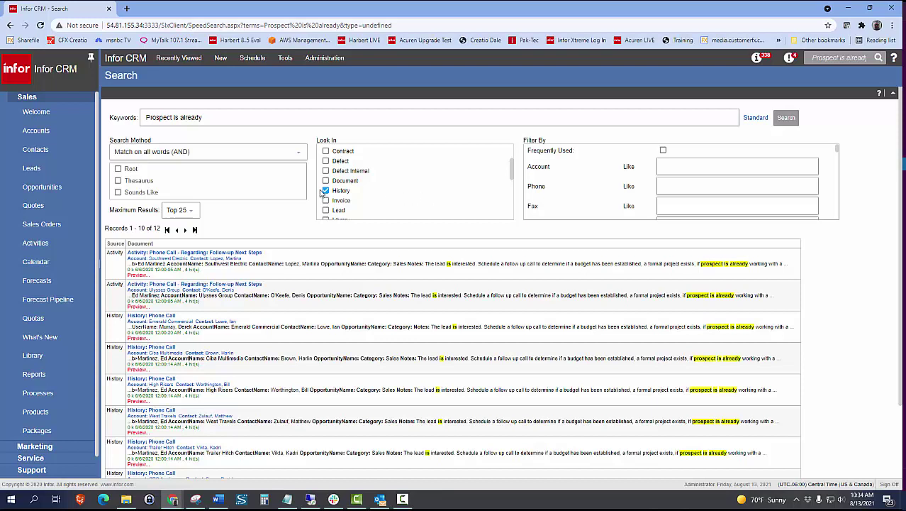
Step: Replace the search keywords with "Next week" and run the advanced search
triple_click(213, 117)
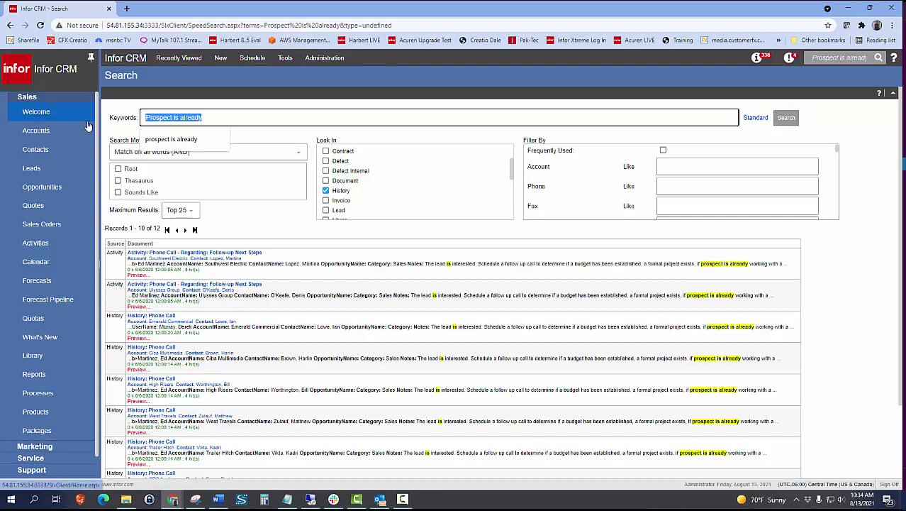
text(N)
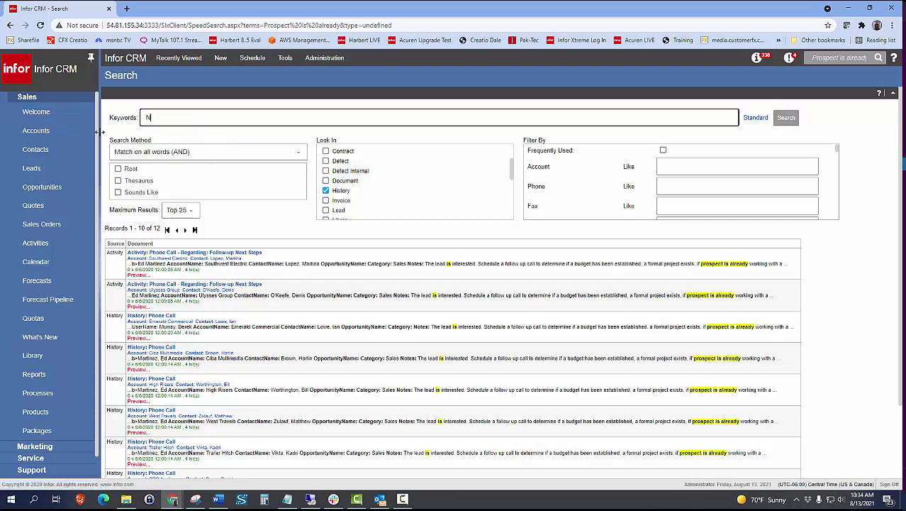
text(ext week)
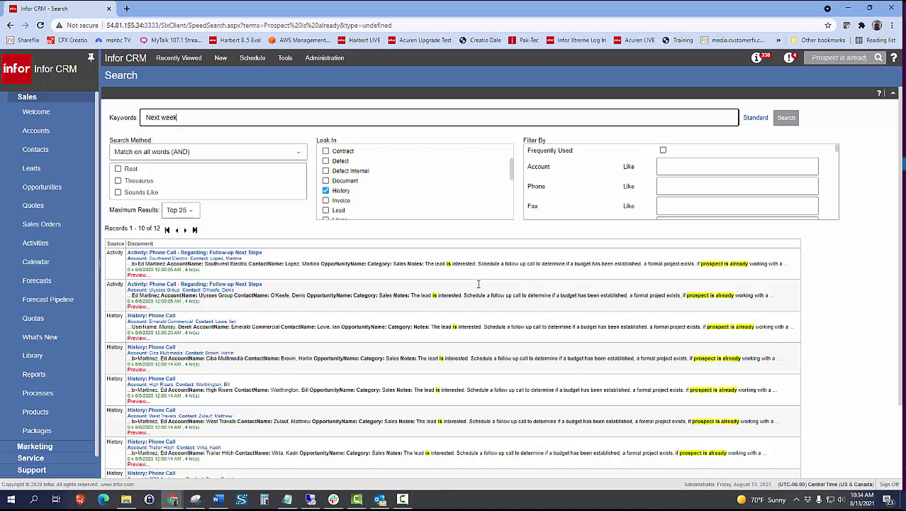
click(787, 118)
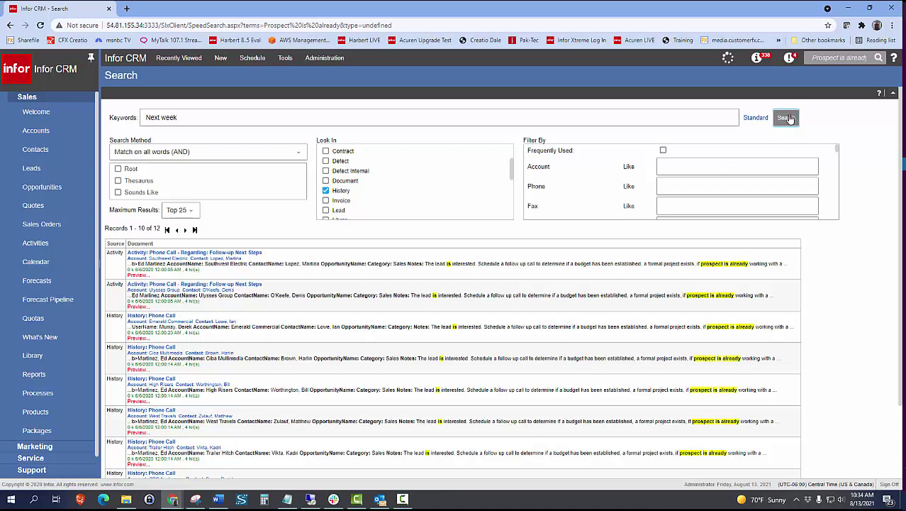